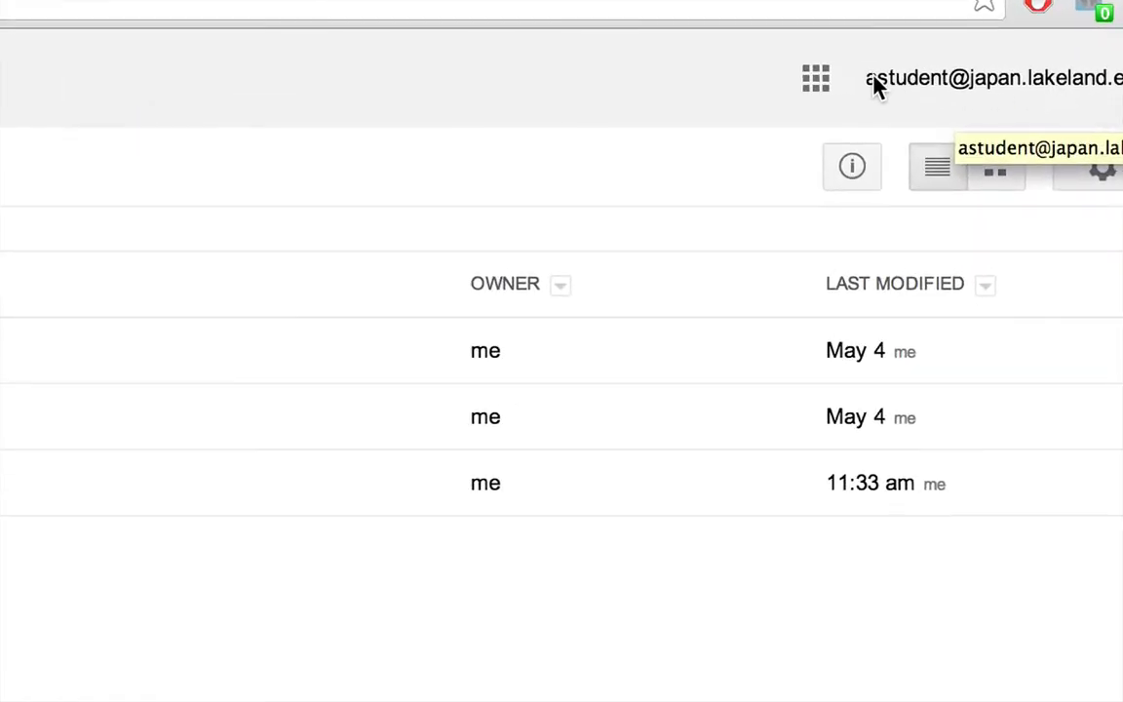
- Open Google Drive and create a new text document in My Drive
{"action": "left_click", "coordinate": [814, 80]}
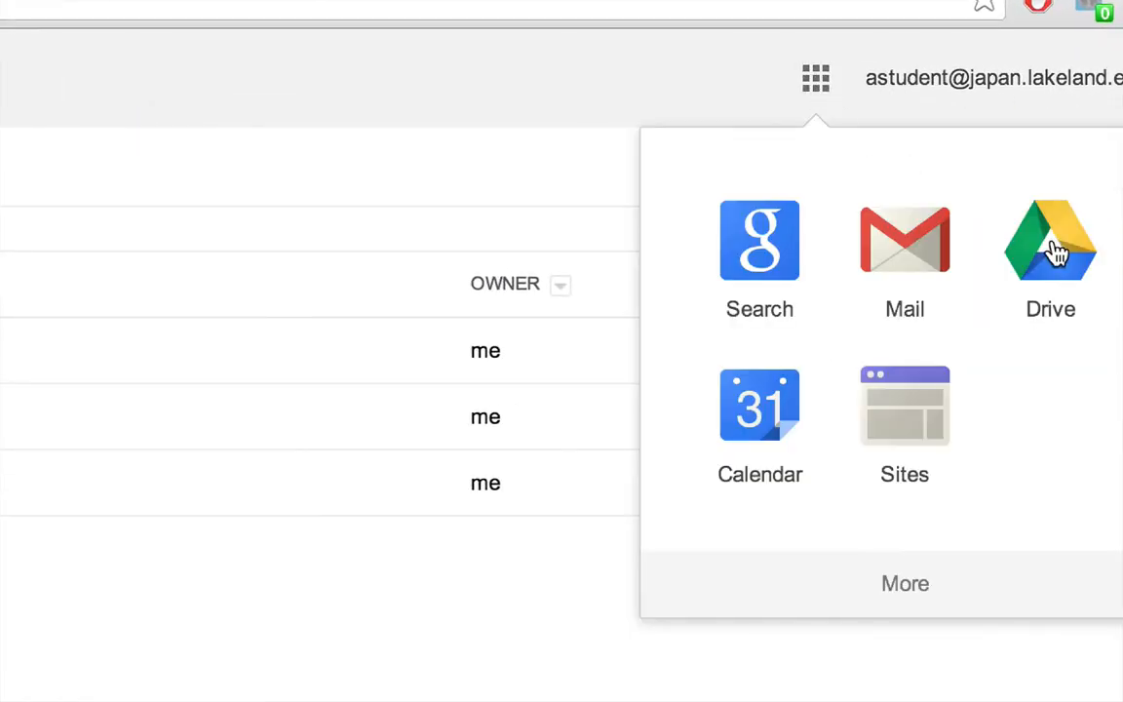
{"action": "left_click", "coordinate": [731, 105]}
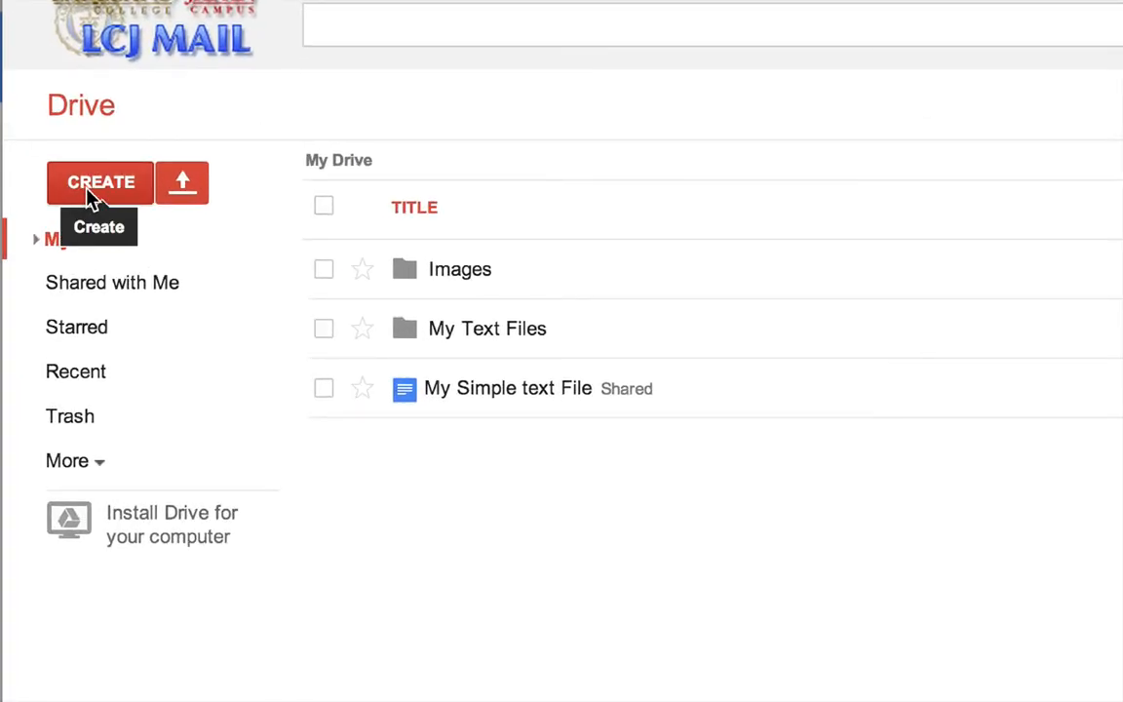
{"action": "left_click", "coordinate": [86, 192]}
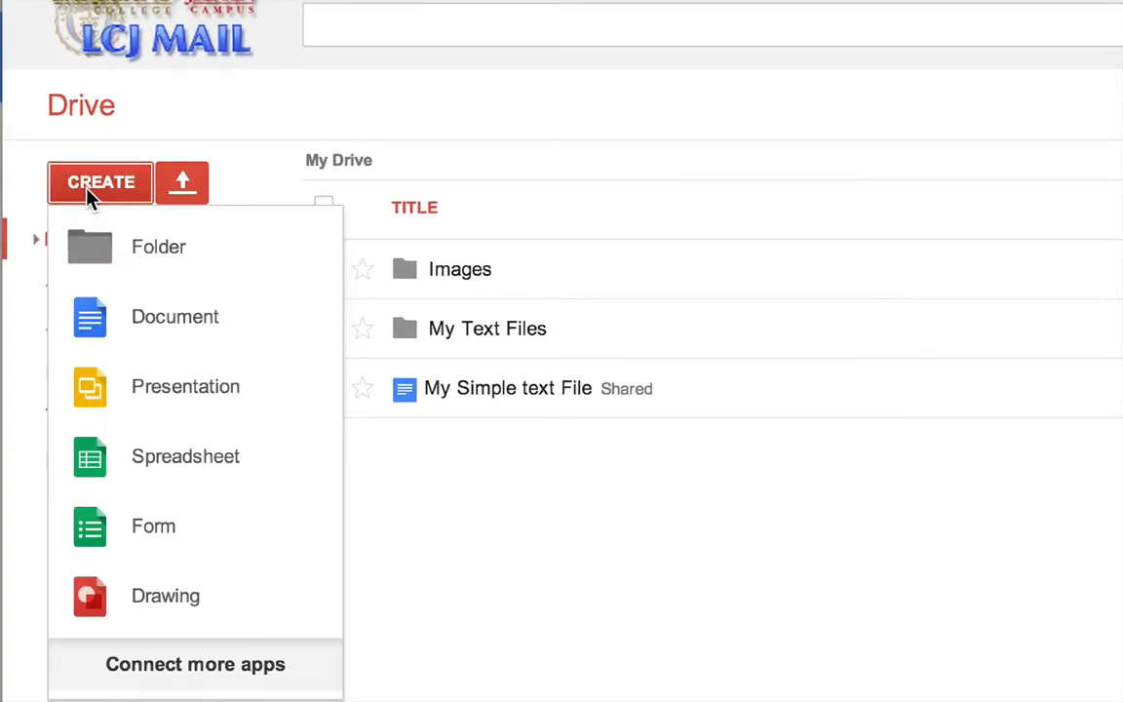
{"action": "left_click", "coordinate": [161, 326]}
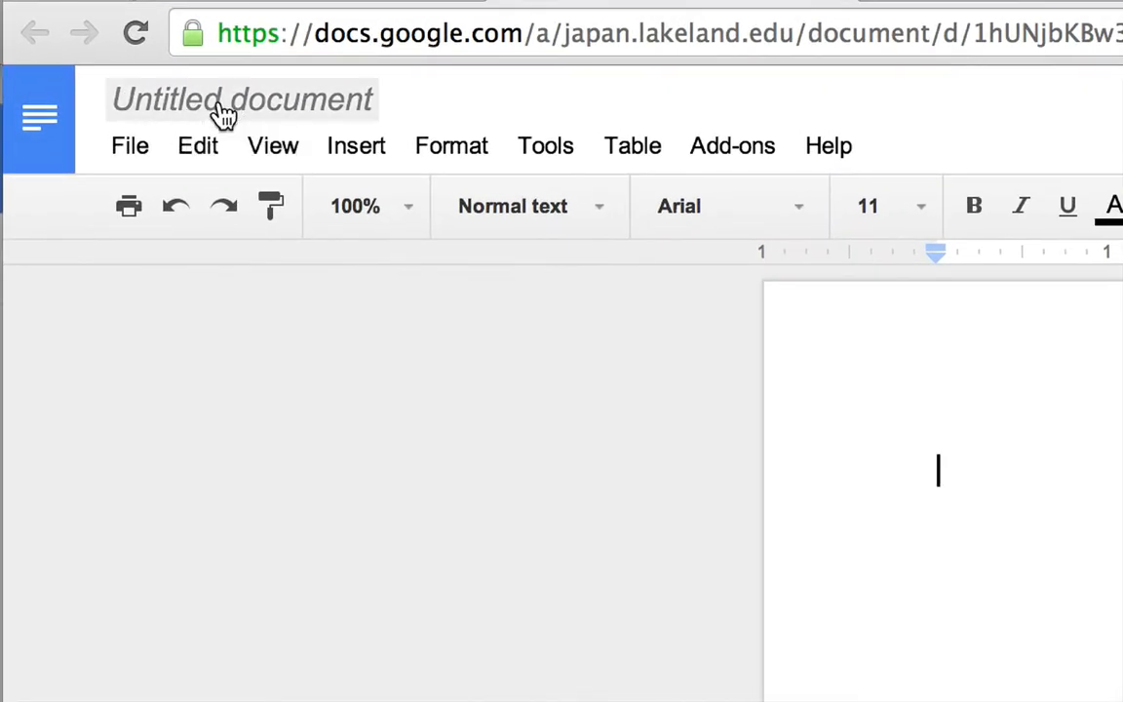
- Rename the untitled document as "My Document" and write "Here is some text." on its first line
{"action": "left_click", "coordinate": [223, 115]}
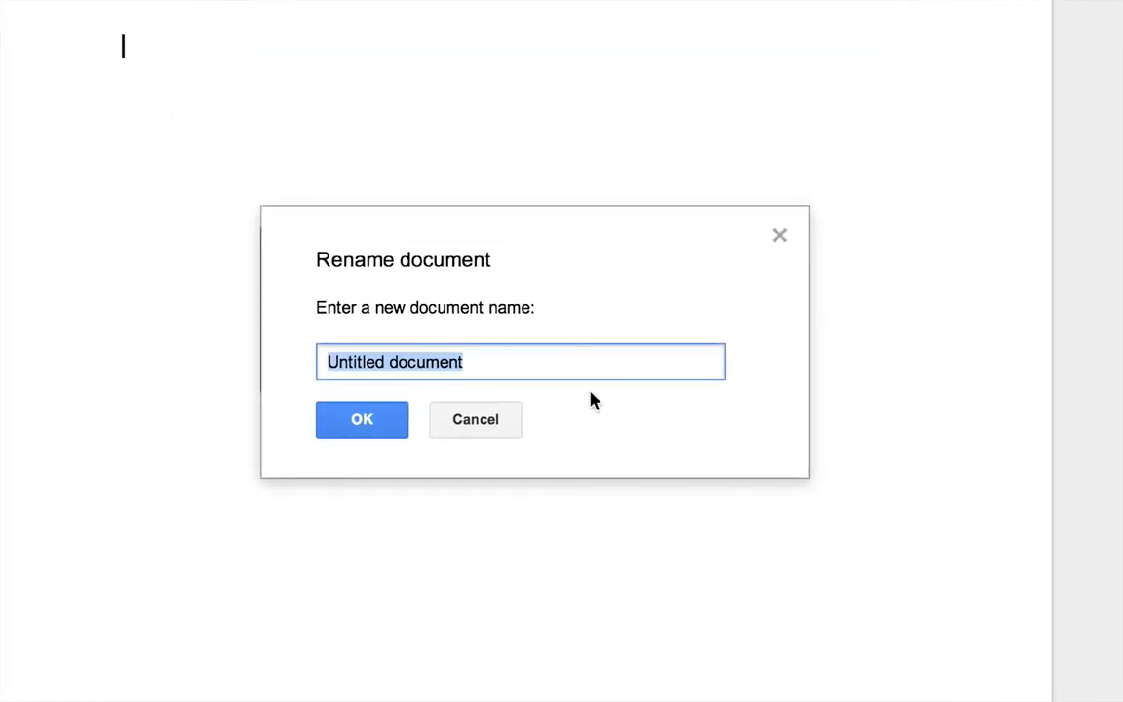
{"action": "type", "text": "My Document"}
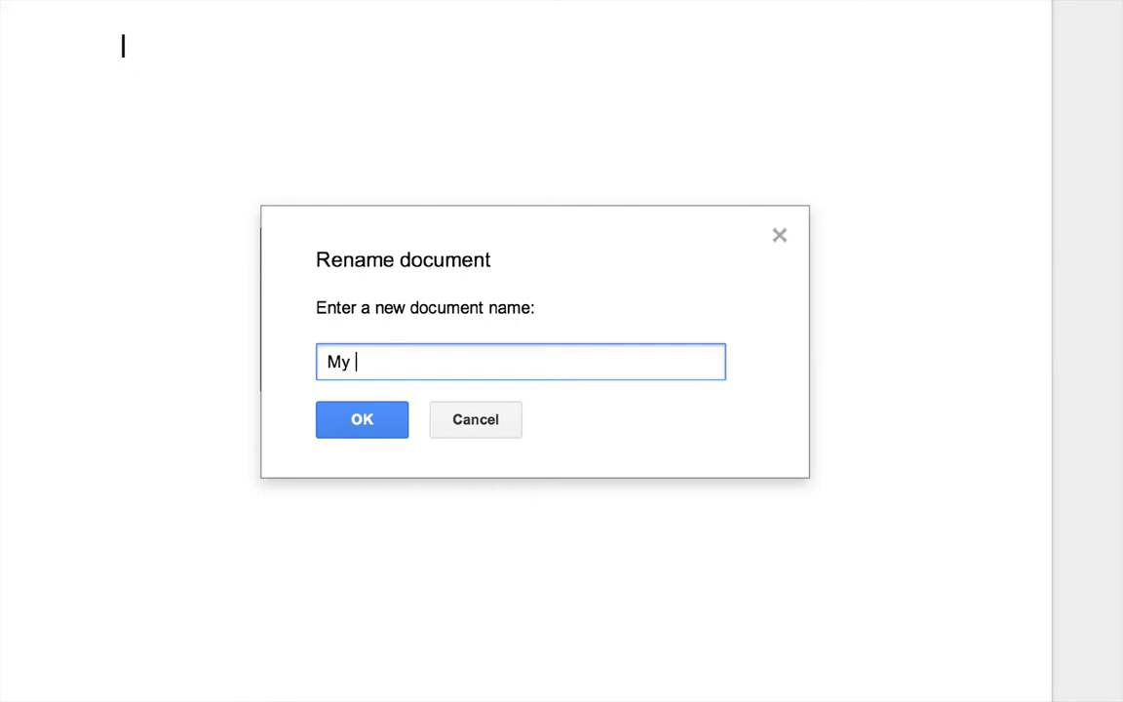
{"action": "left_click", "coordinate": [353, 427]}
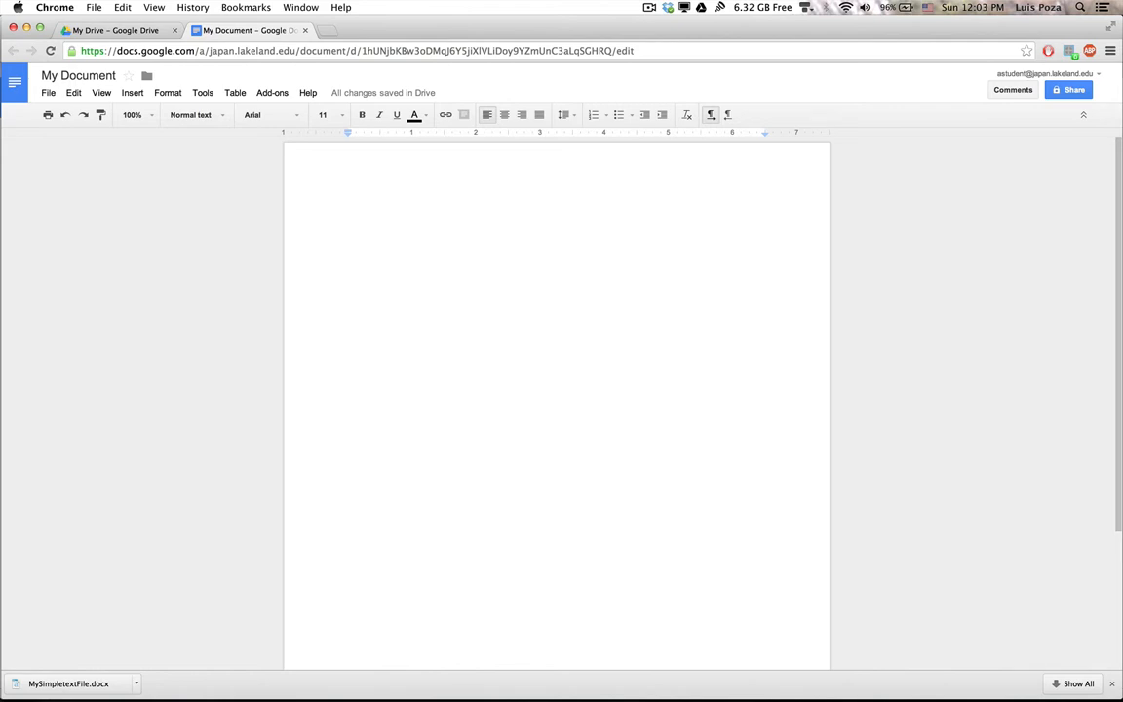
{"action": "type", "text": "Here is some t"}
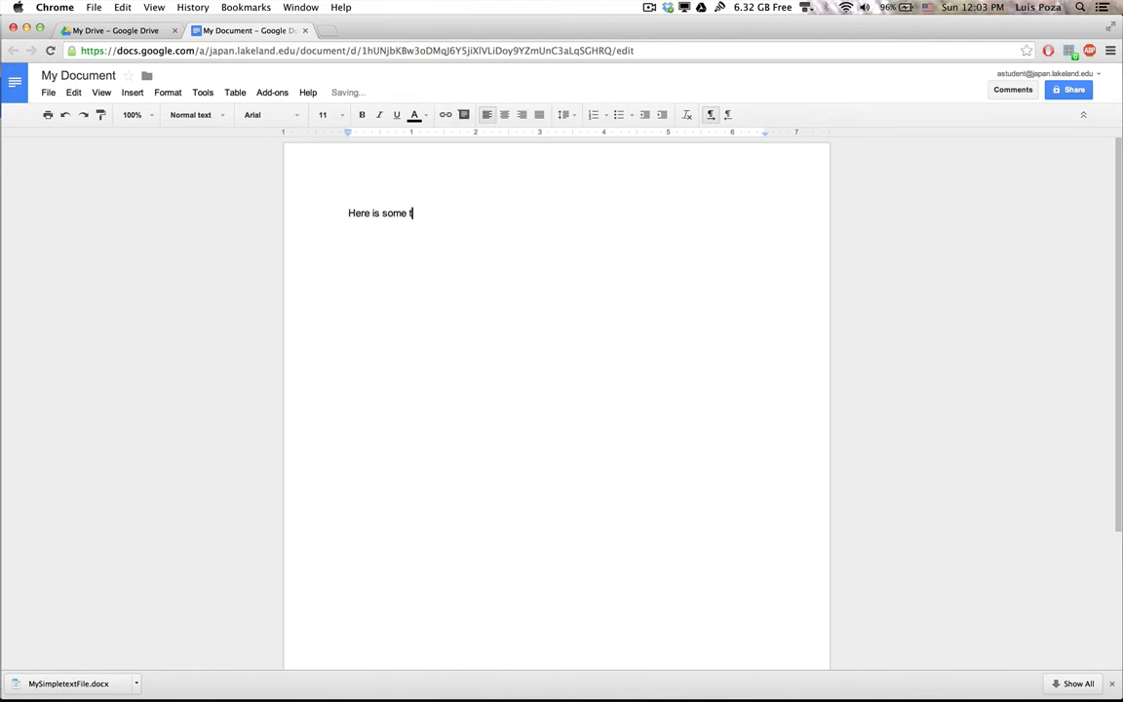
{"action": "type", "text": "ext."}
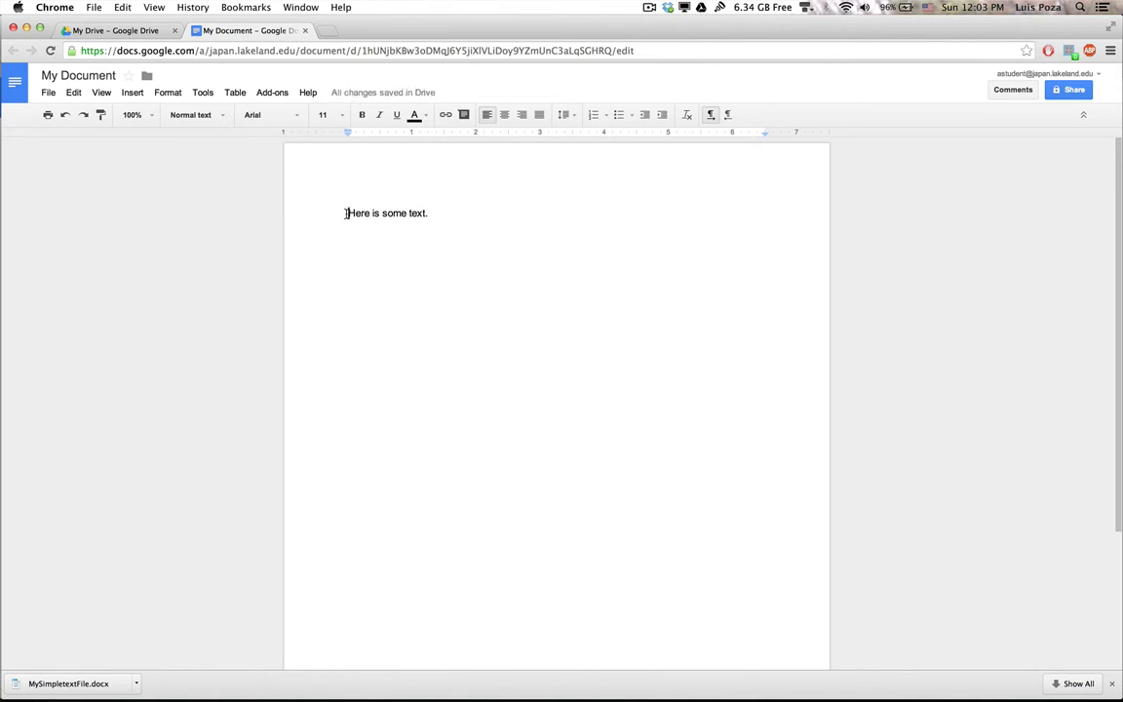
- Format the sentence "Here is some text." in Times New Roman at size 12
{"action": "left_click_drag", "start_coordinate": [346, 213], "coordinate": [447, 210]}
{"action": "left_click", "coordinate": [453, 212]}
{"action": "triple_click", "coordinate": [454, 211]}
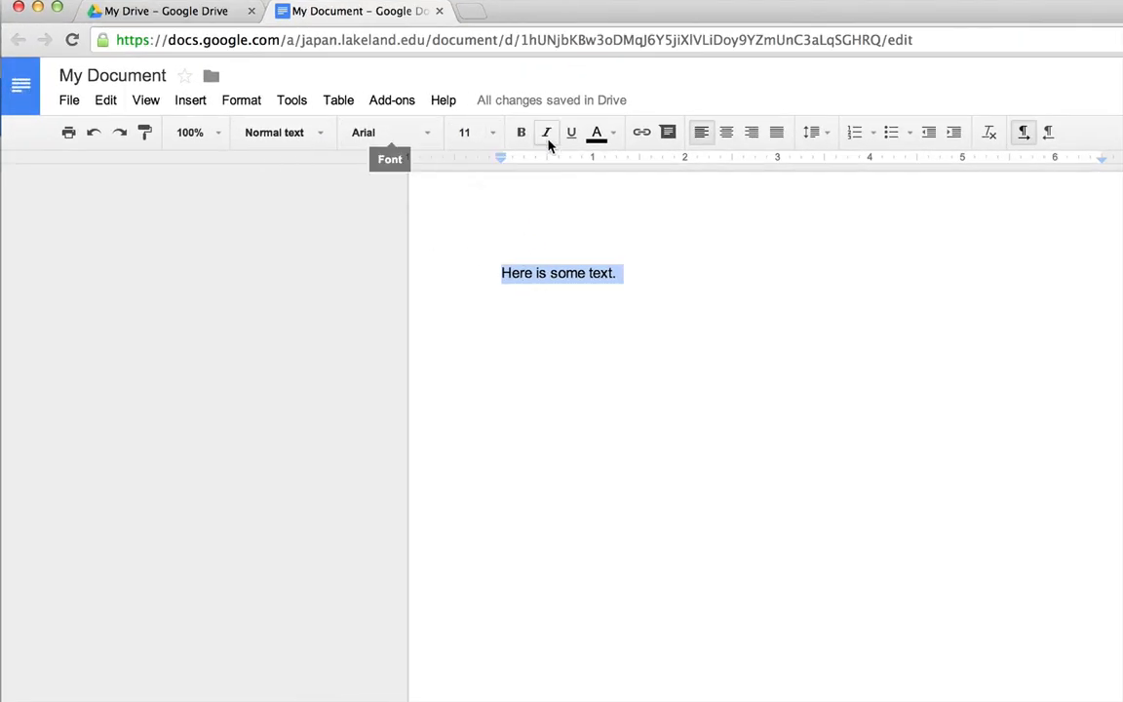
{"action": "left_click", "coordinate": [427, 143]}
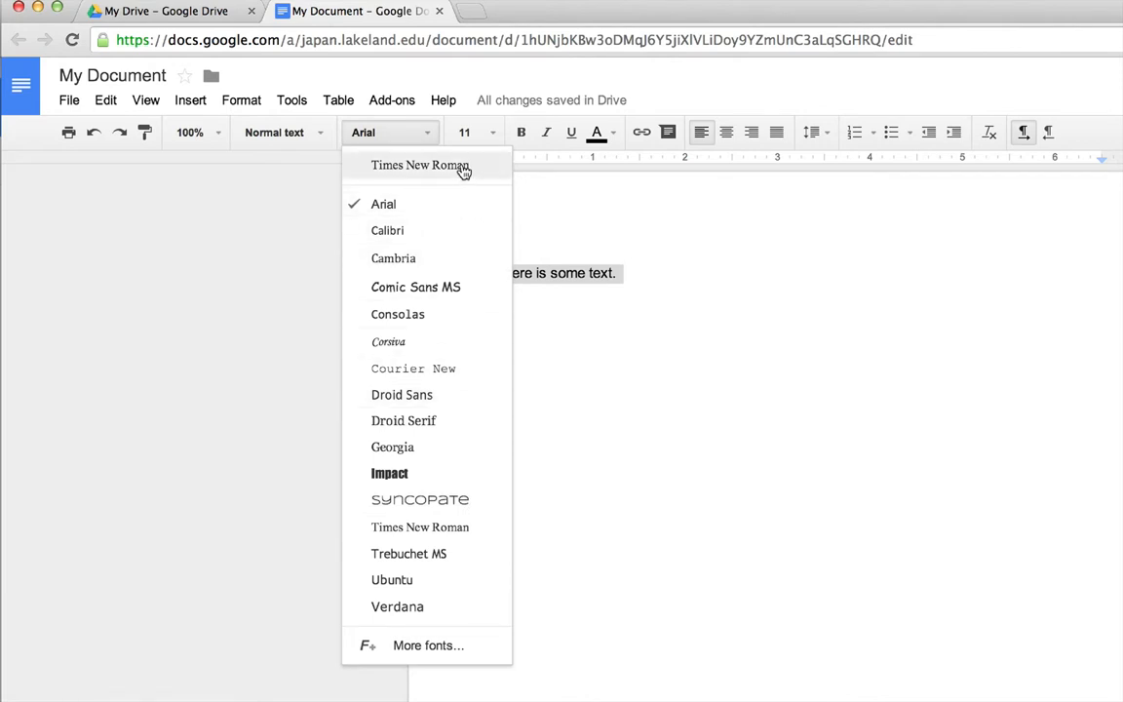
{"action": "left_click", "coordinate": [464, 168]}
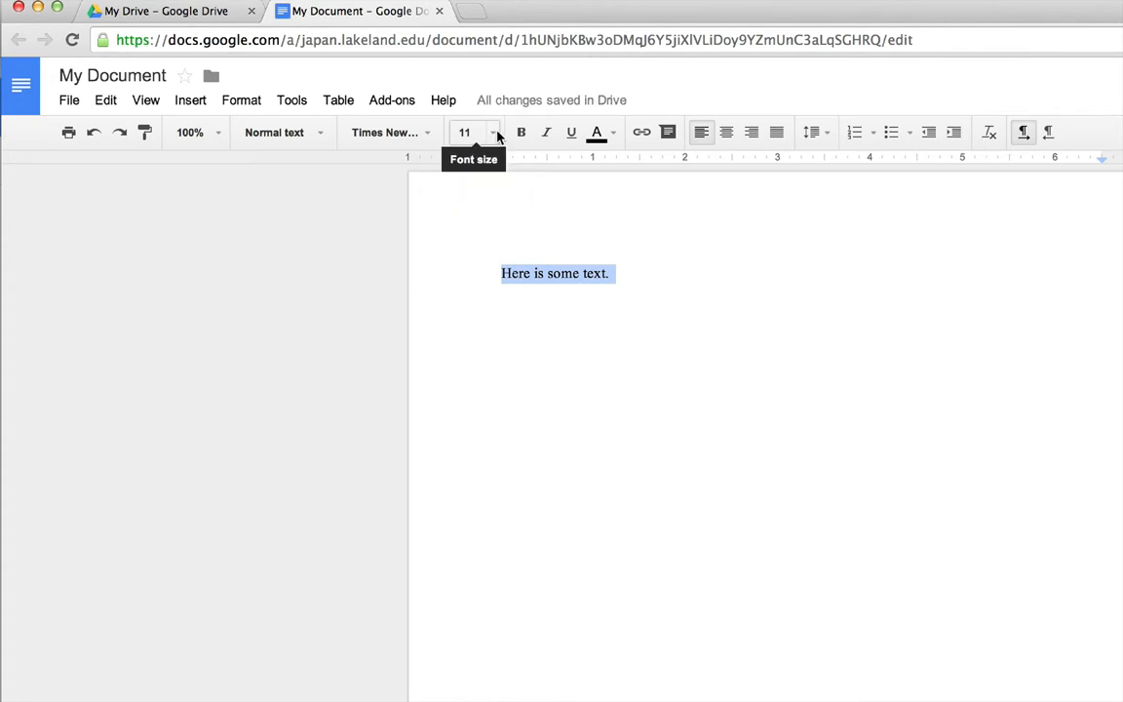
{"action": "left_click", "coordinate": [495, 134]}
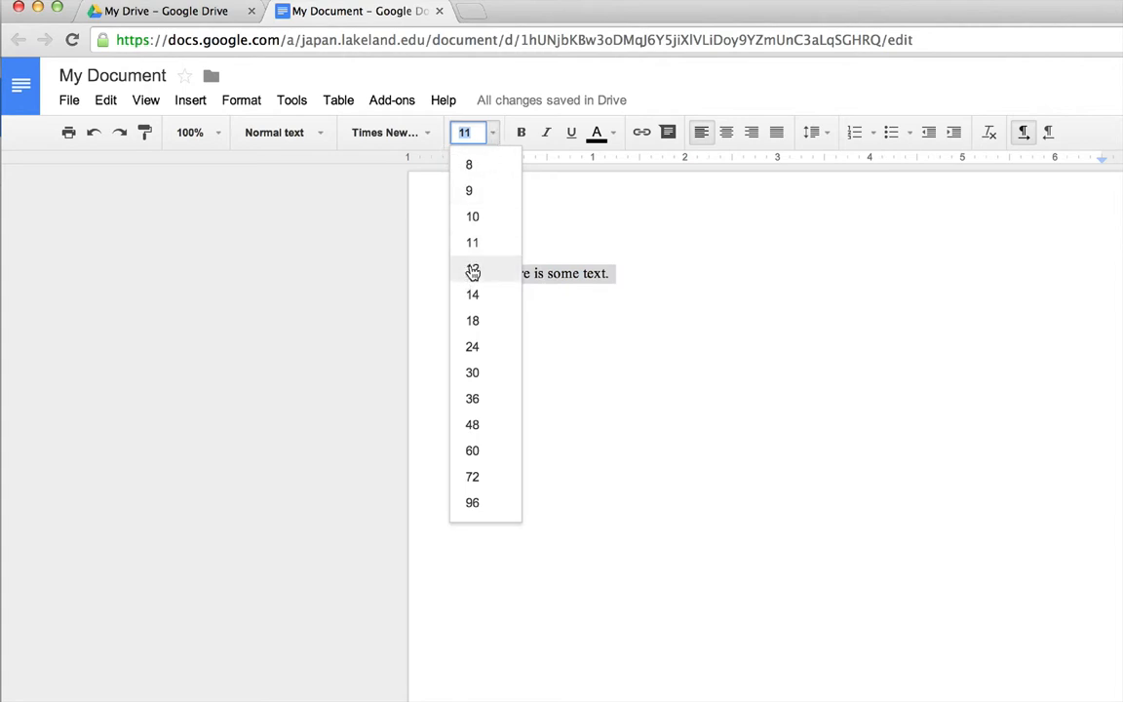
{"action": "left_click", "coordinate": [473, 272]}
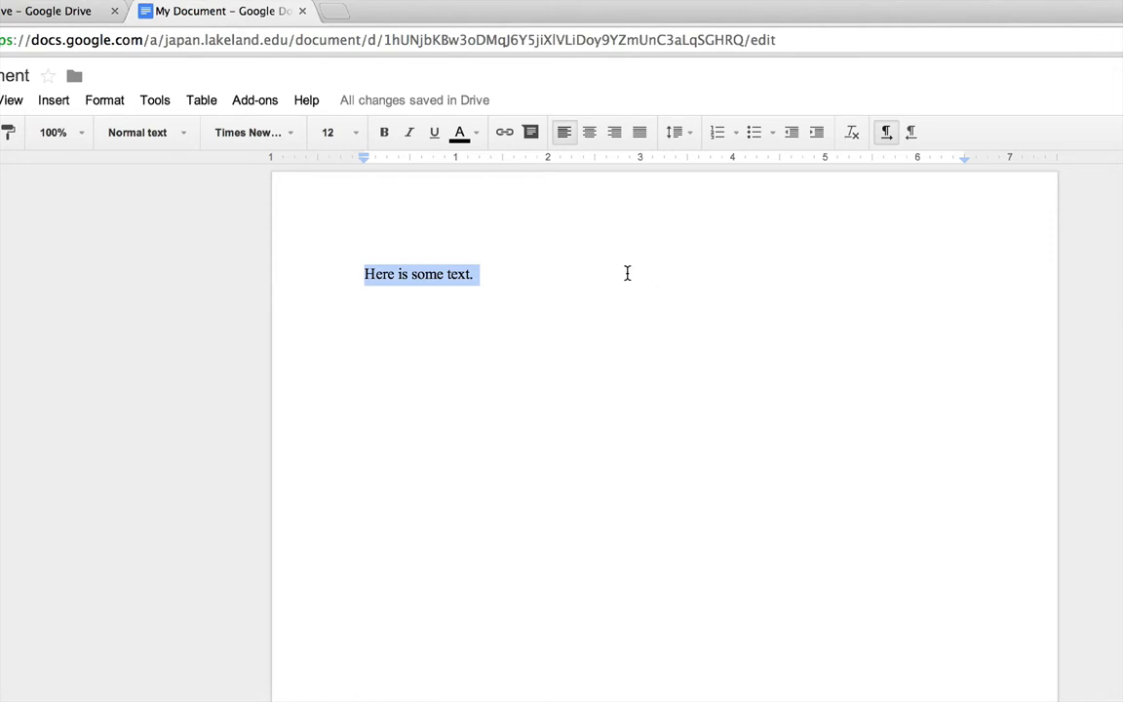
- Indent the line by three tab stops from its beginning and remove the indents again
{"action": "left_click", "coordinate": [366, 274]}
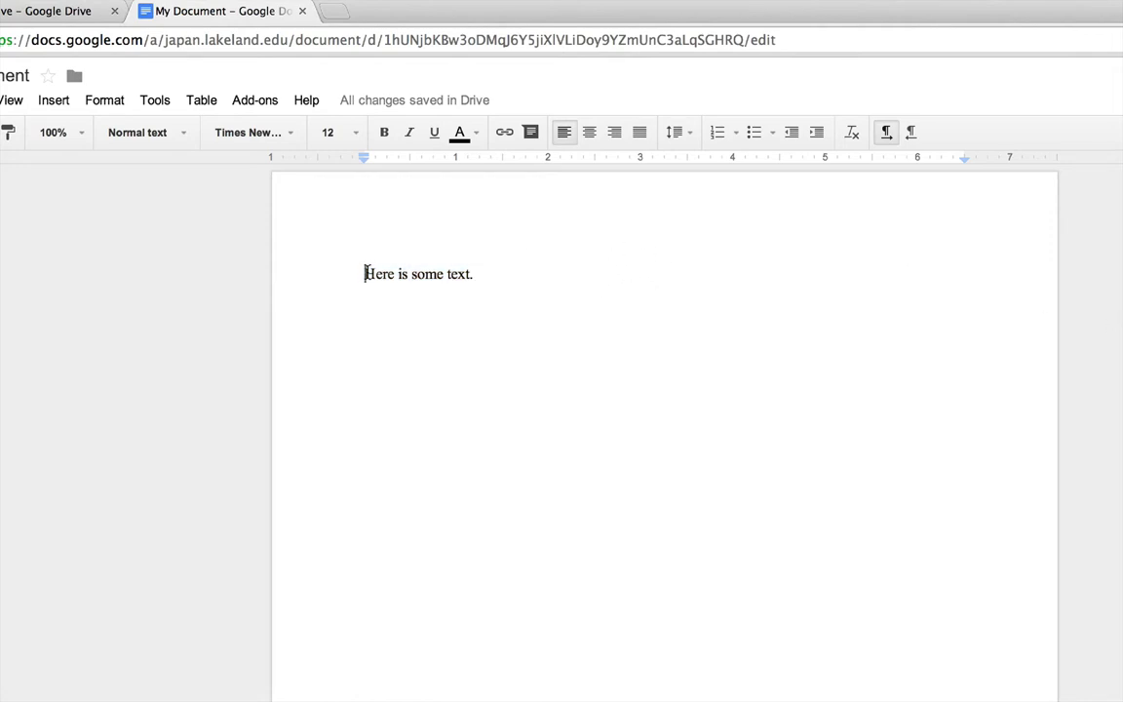
{"action": "key", "text": "Tab"}
{"action": "key", "text": "Tab"}
{"action": "key", "text": "Tab"}
{"action": "key", "text": "shift+Tab"}
{"action": "key", "text": "shift+Tab"}
{"action": "key", "text": "shift+Tab"}
- Try centre and right alignment on the line and return it to left alignment
{"action": "left_click", "coordinate": [589, 136]}
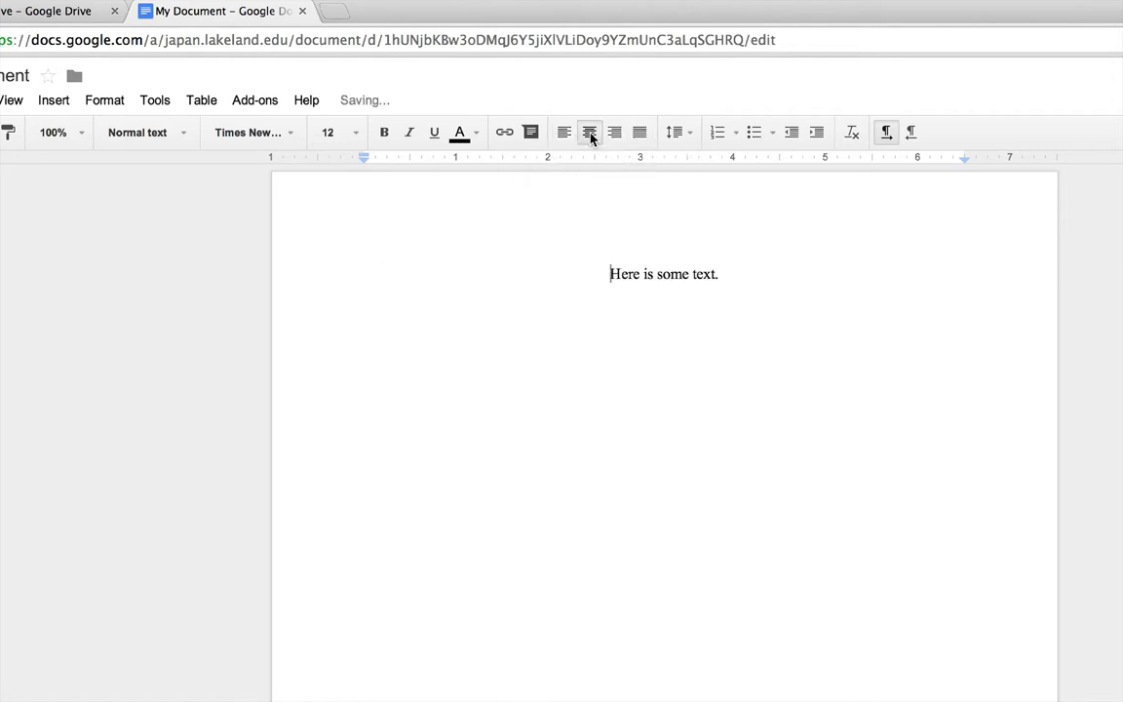
{"action": "left_click", "coordinate": [614, 137]}
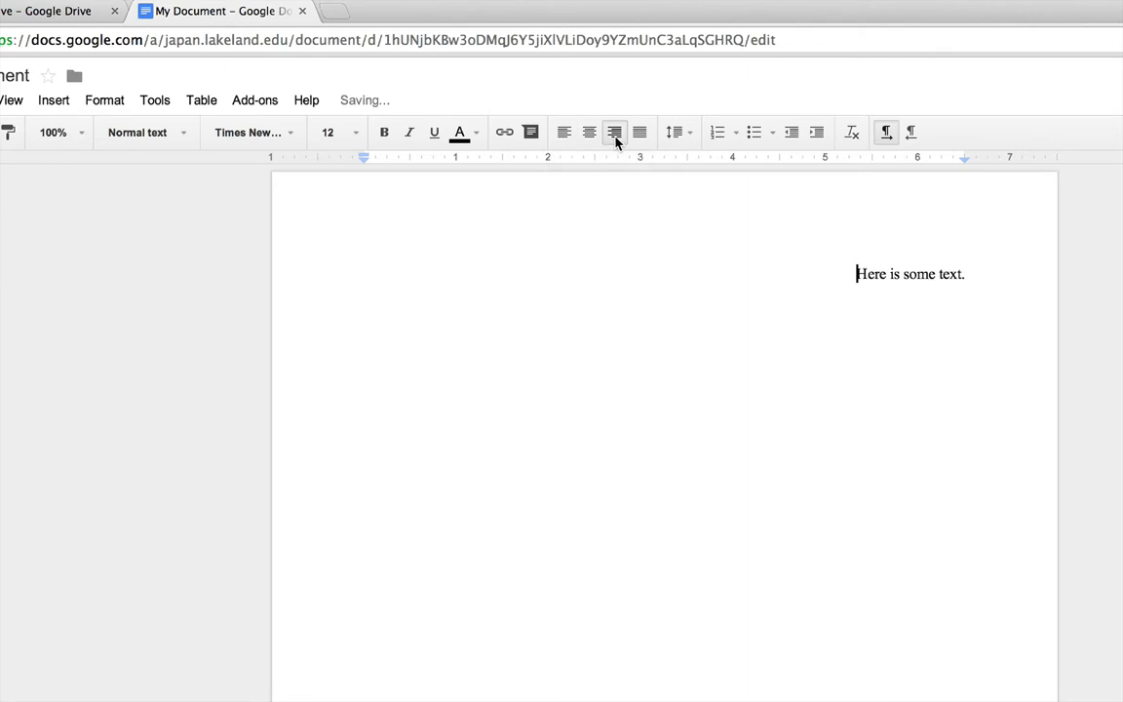
{"action": "left_click", "coordinate": [565, 136]}
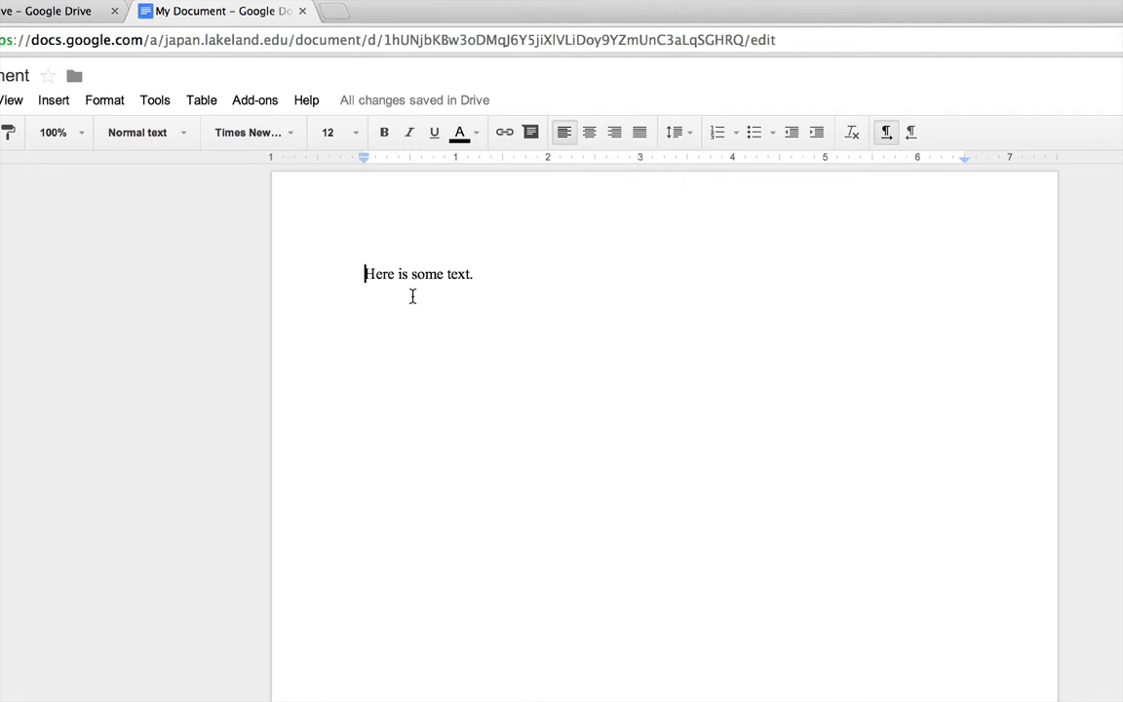
- After the first sentence, add "I'm going to write some more text so we can have two lines of text so I can show line spacing."
{"action": "left_click", "coordinate": [484, 275]}
{"action": "type", "text": "I"}
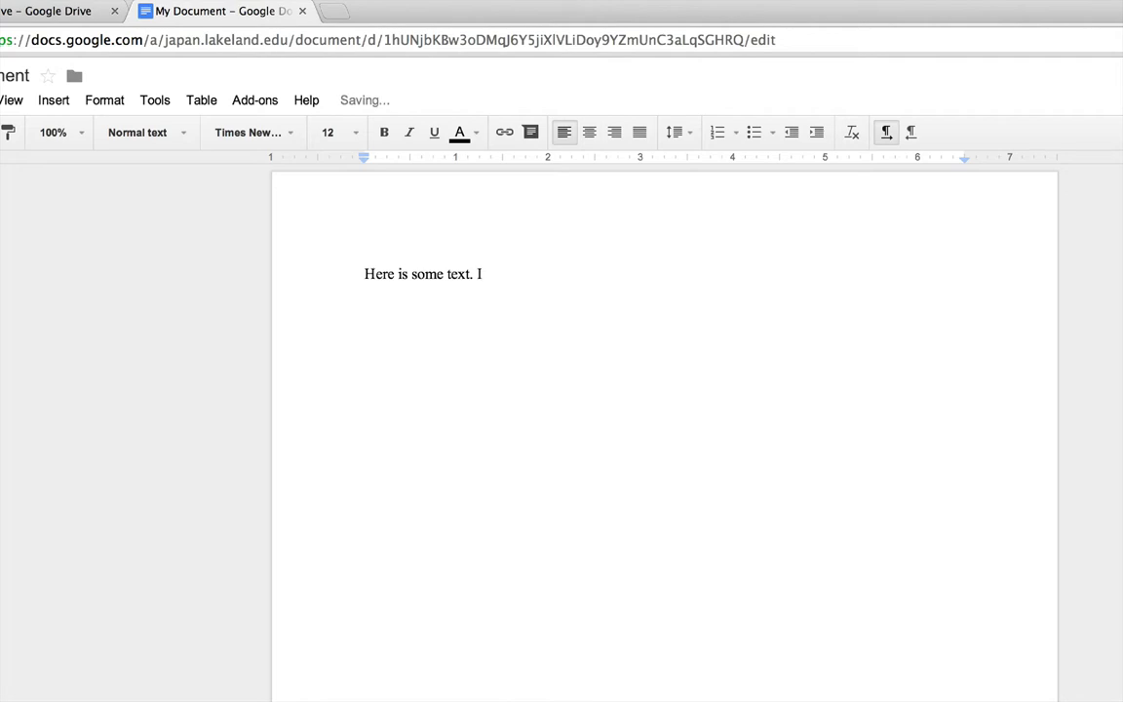
{"action": "type", "text": "'m going to write some m"}
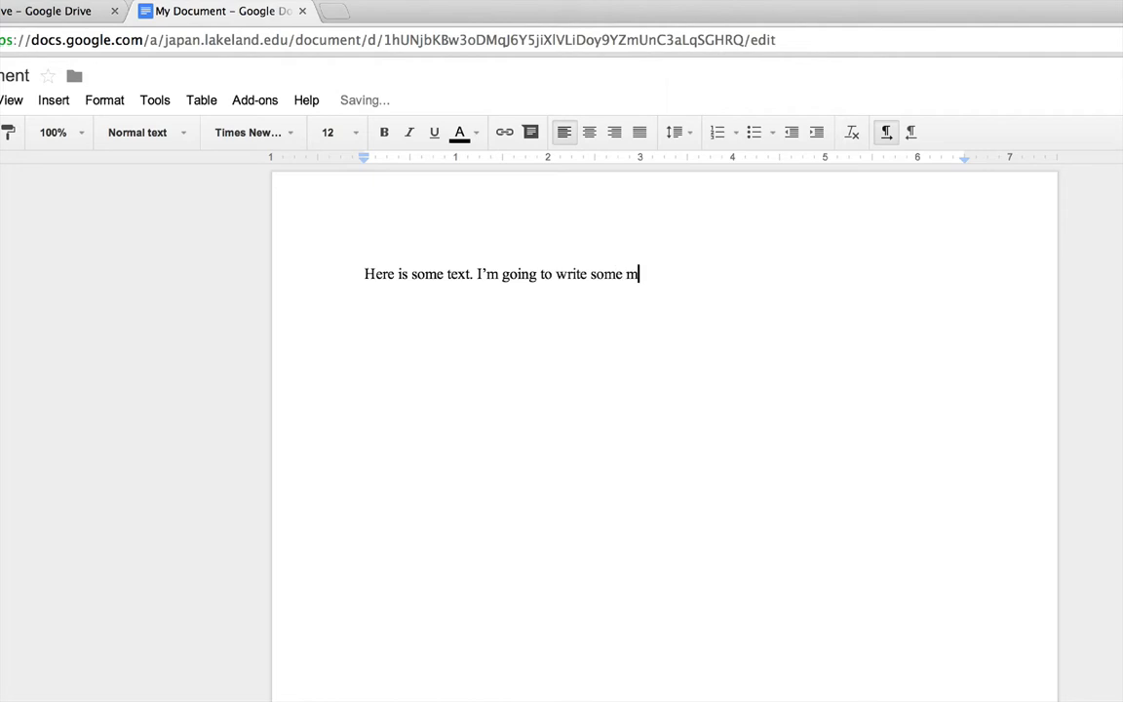
{"action": "type", "text": "ore text so we can have"}
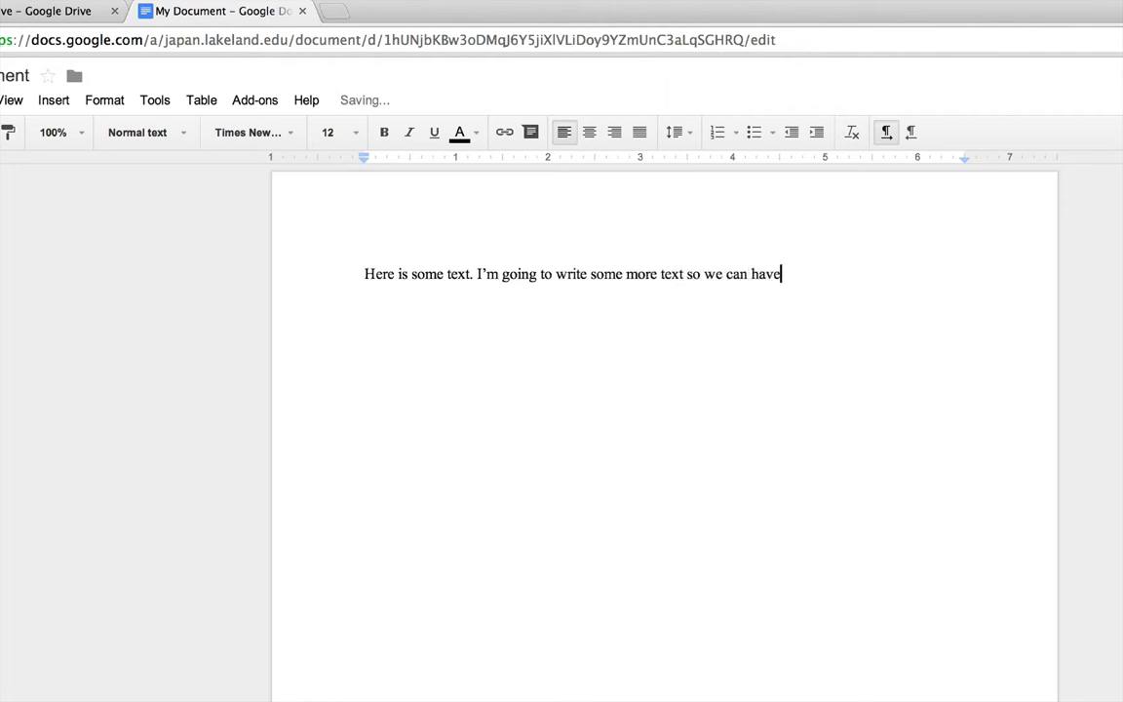
{"action": "type", "text": " two lines of t"}
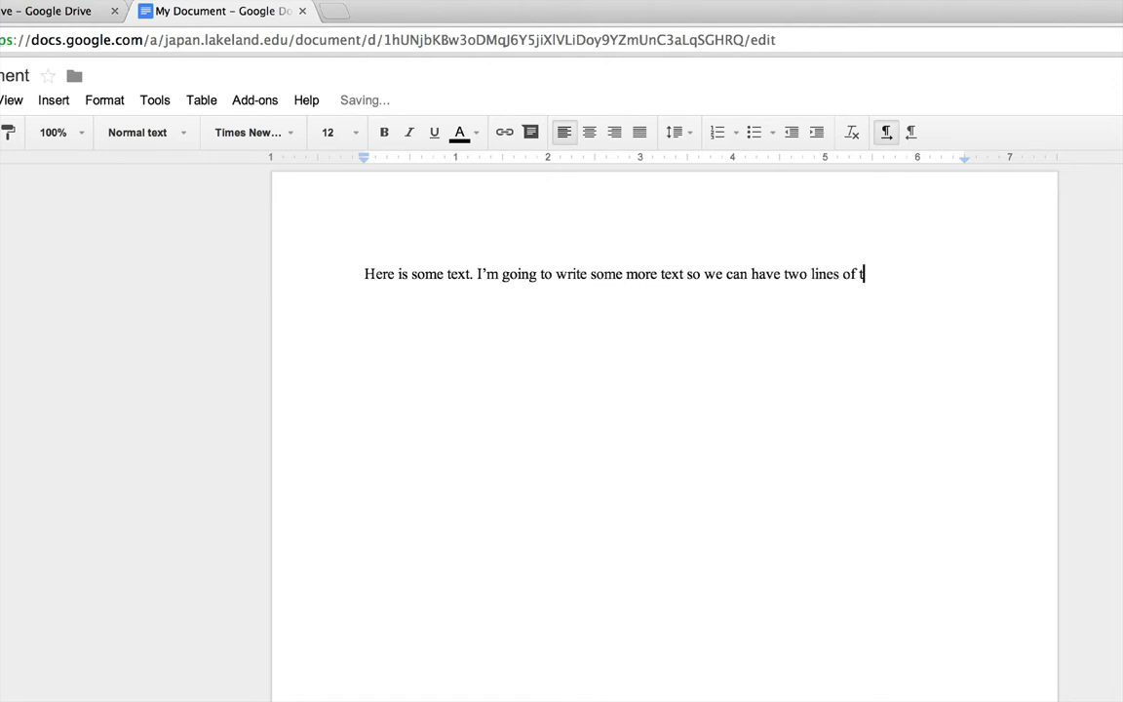
{"action": "type", "text": "ext so I can show lin"}
{"action": "type", "text": "e spacing."}
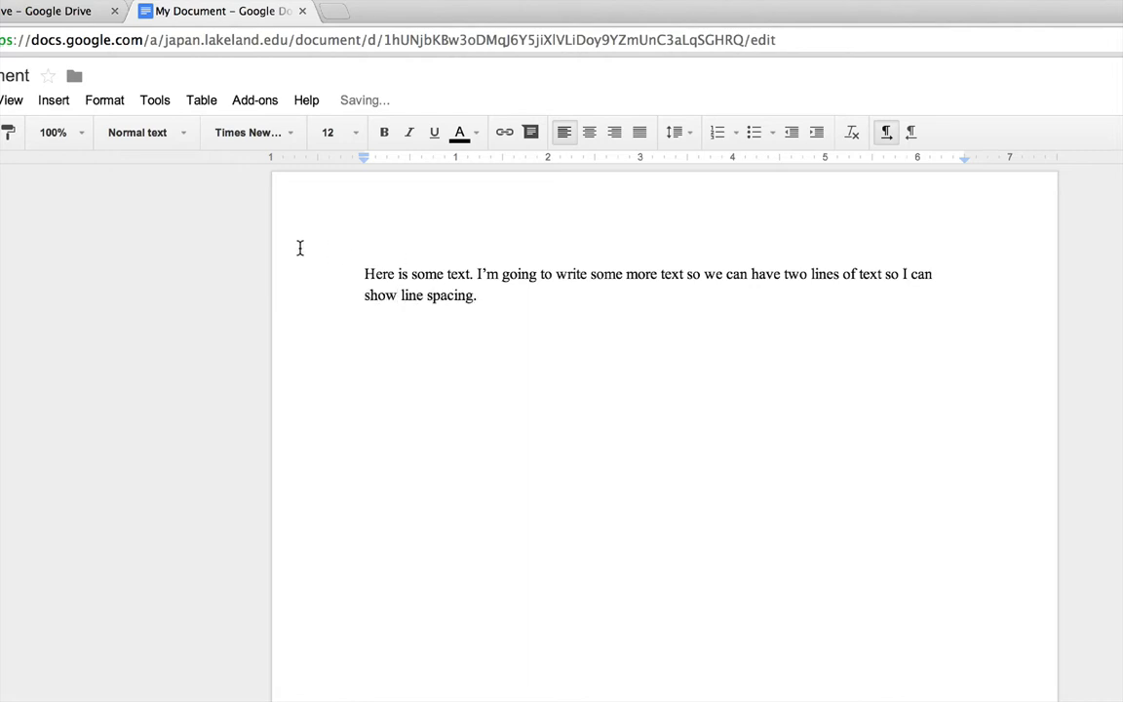
- Apply double line spacing to the whole paragraph and start a new empty line below it
{"action": "left_click", "coordinate": [350, 269]}
{"action": "left_click_drag", "start_coordinate": [351, 269], "coordinate": [357, 341]}
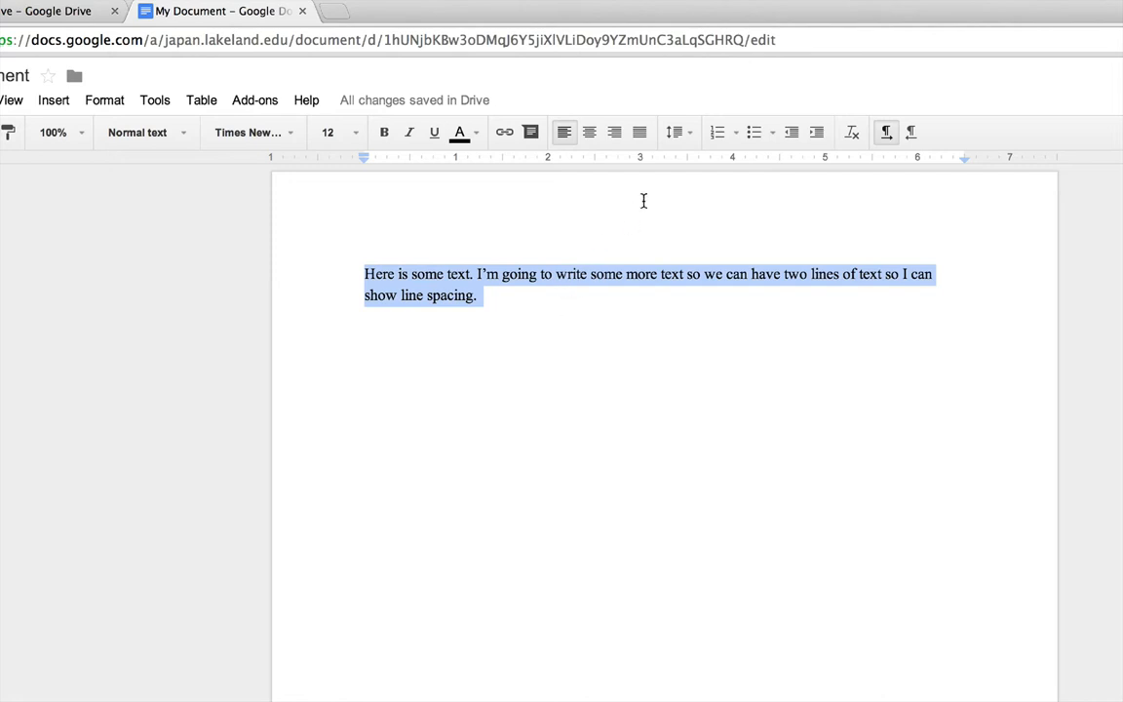
{"action": "left_click", "coordinate": [686, 138]}
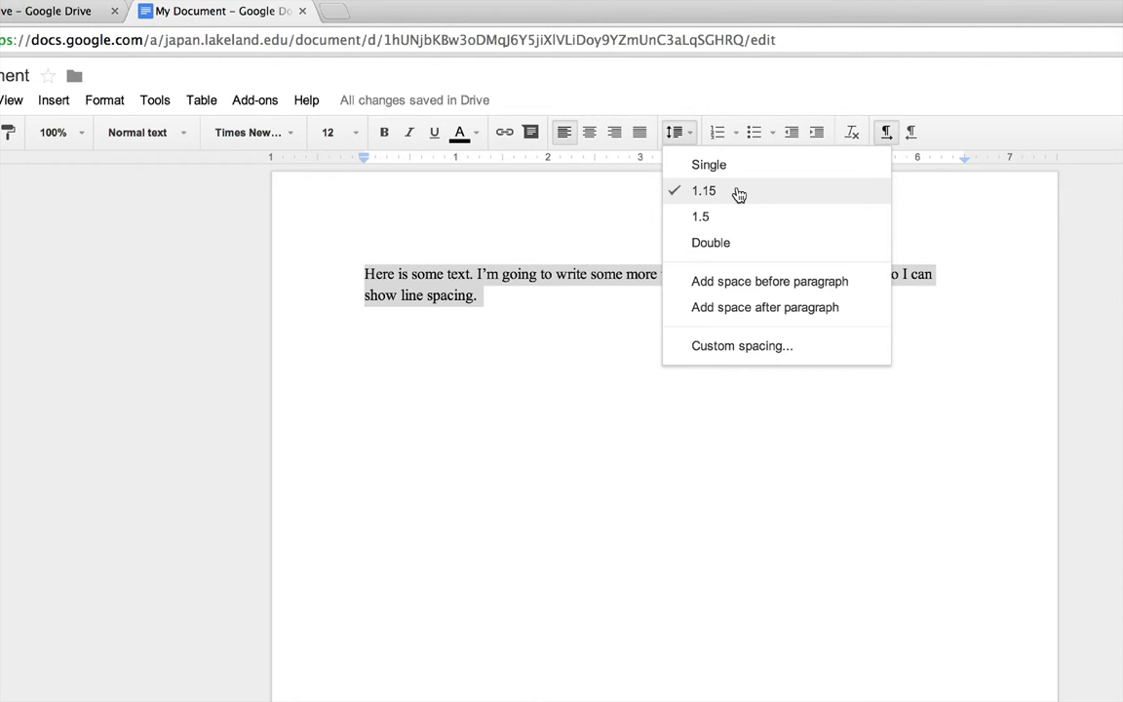
{"action": "left_click", "coordinate": [725, 245]}
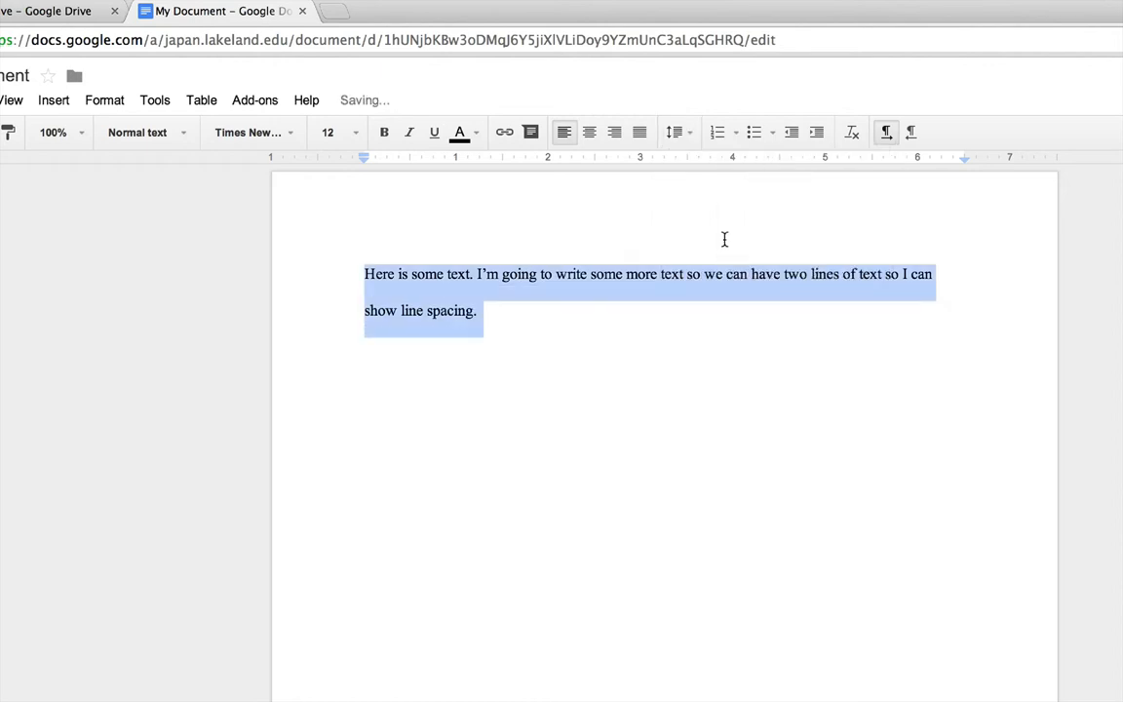
{"action": "left_click", "coordinate": [585, 385]}
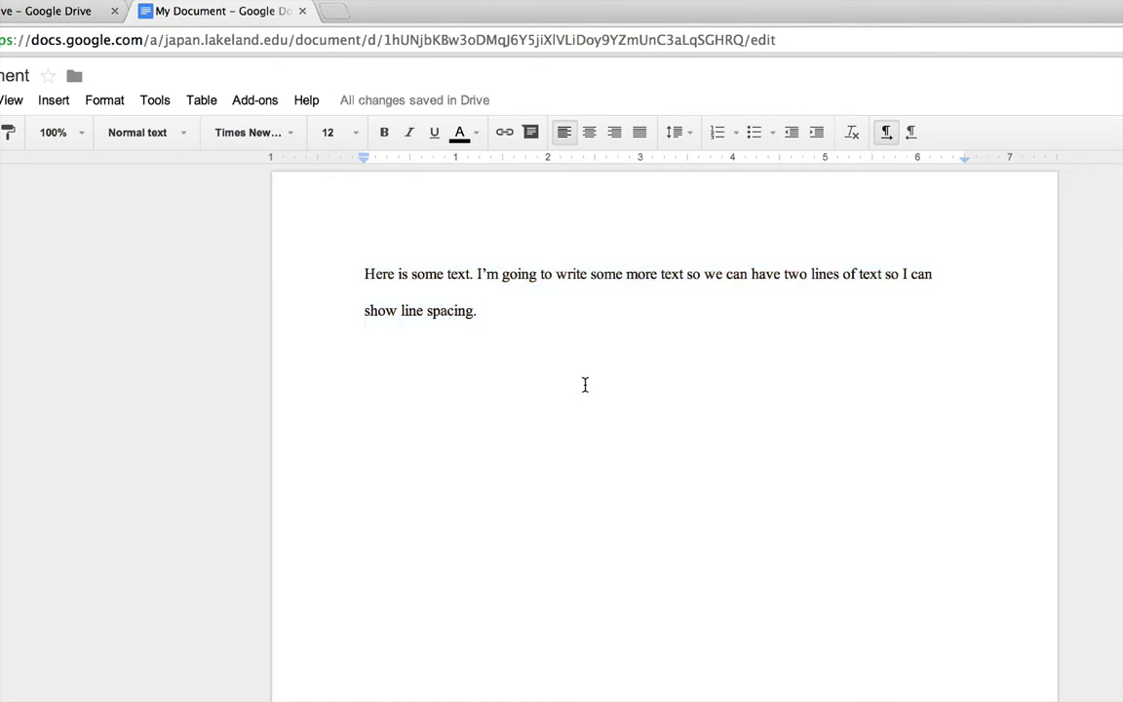
{"action": "key", "text": "Return"}
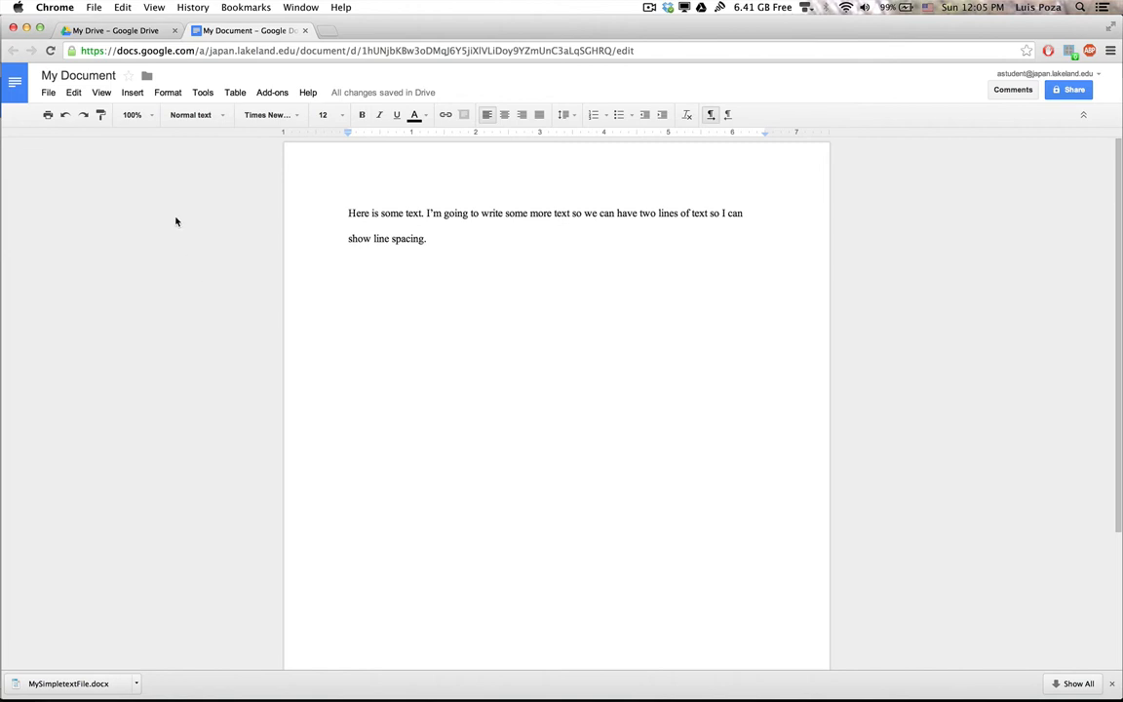
- Set the page's paper size to A4 (8.27" x 11.69") and save this page setup as the default
{"action": "left_click", "coordinate": [46, 93]}
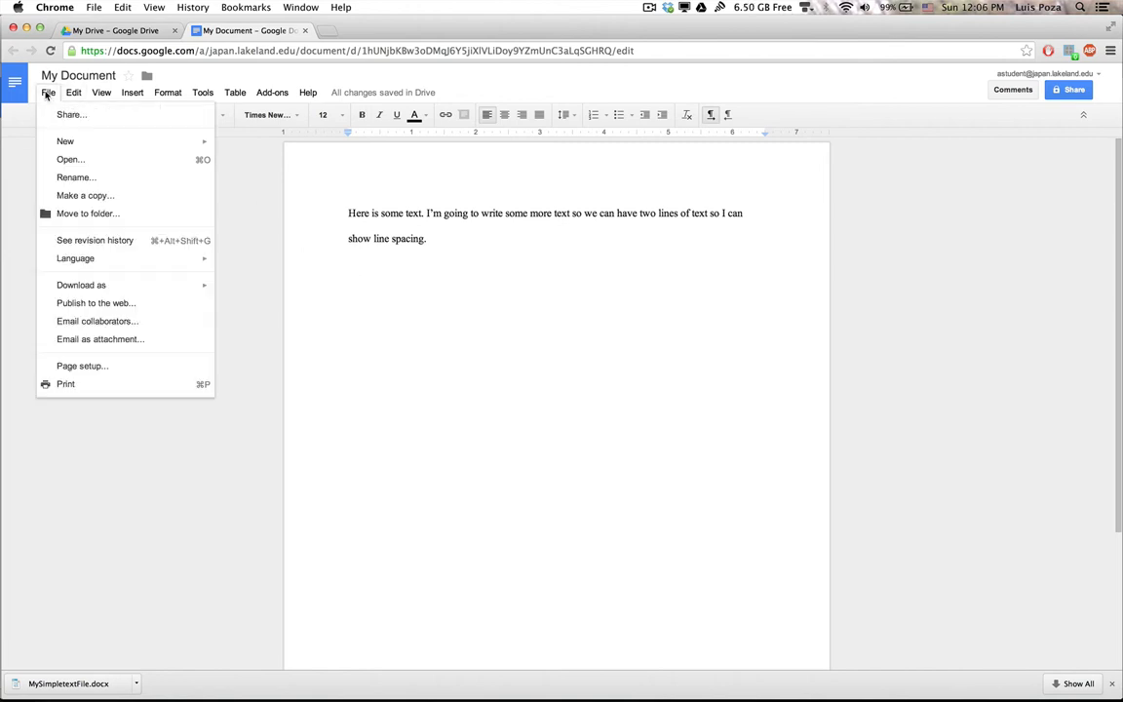
{"action": "left_click", "coordinate": [82, 366]}
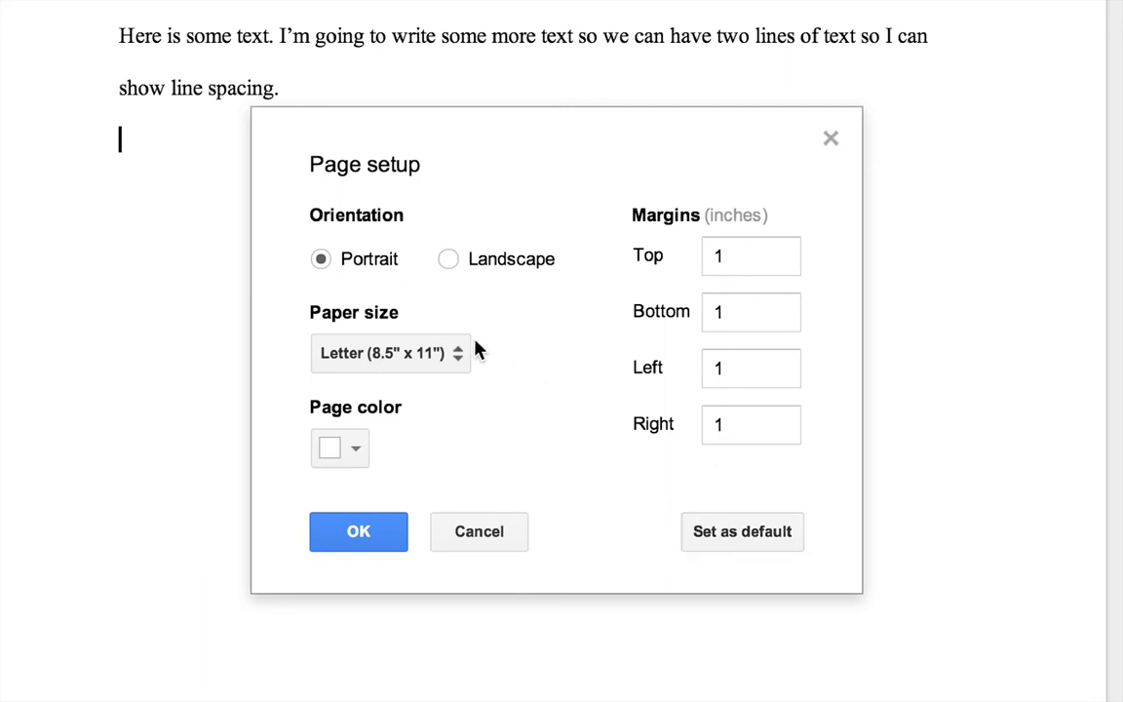
{"action": "left_click", "coordinate": [439, 360]}
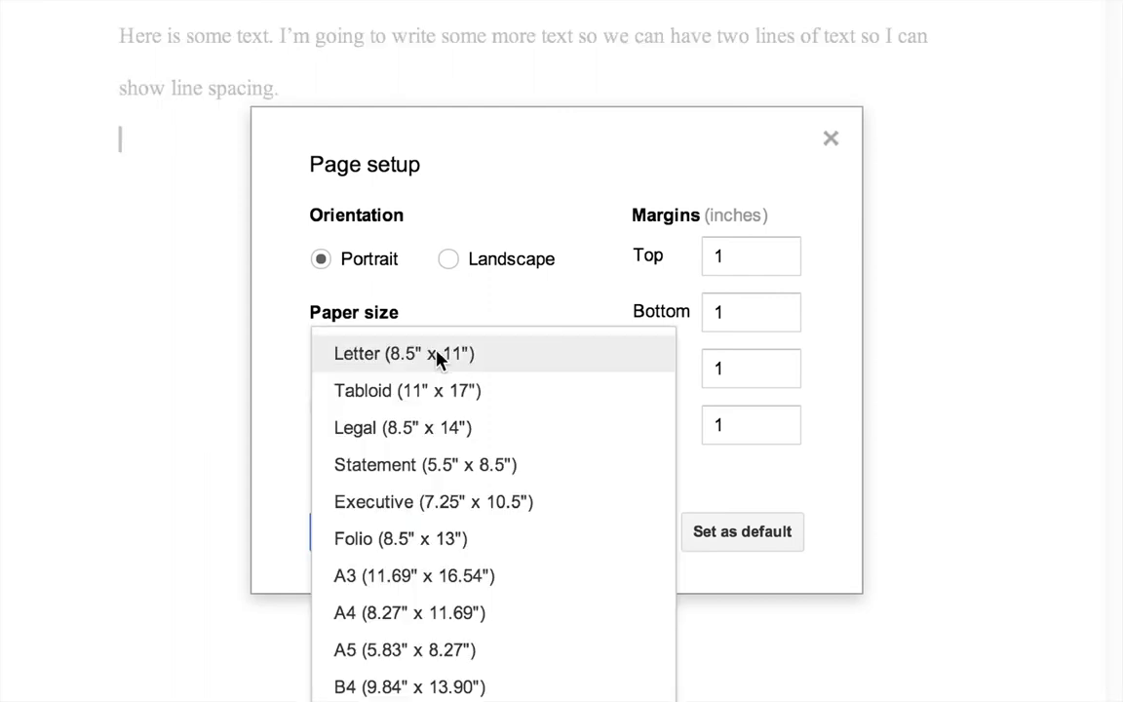
{"action": "left_click", "coordinate": [426, 616]}
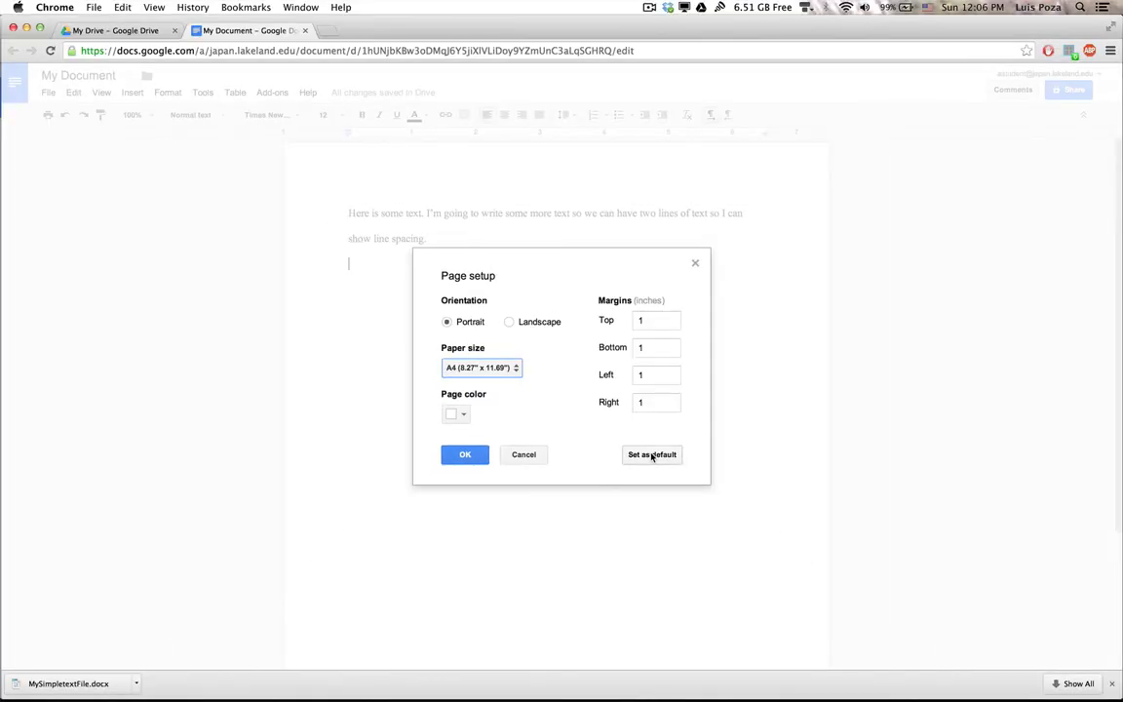
{"action": "left_click", "coordinate": [653, 456]}
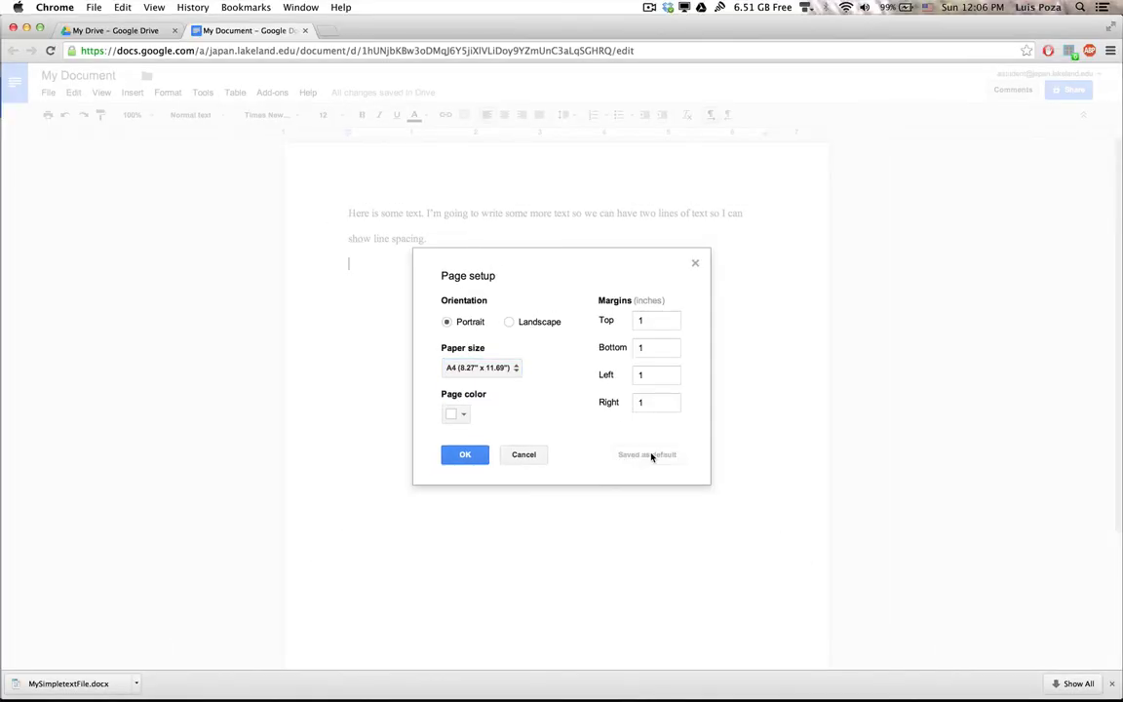
{"action": "left_click", "coordinate": [465, 455]}
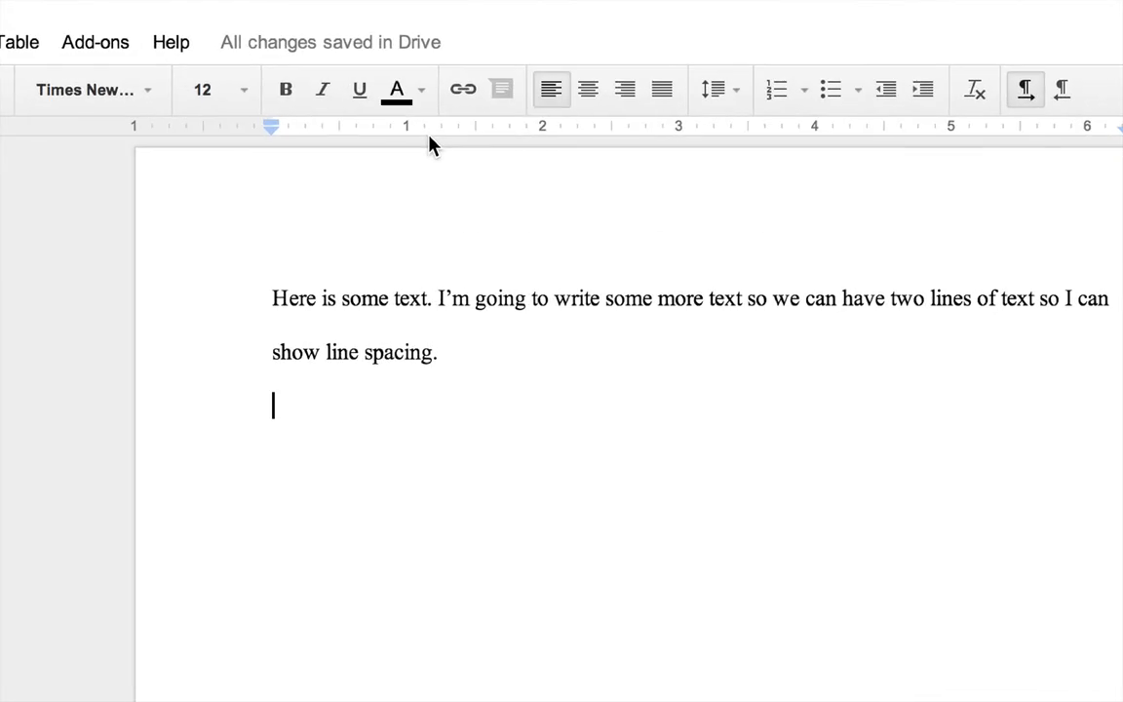
- Indent the paragraph's first line by one tab stop and remove that indent again
{"action": "left_click", "coordinate": [272, 298]}
{"action": "key", "text": "Tab"}
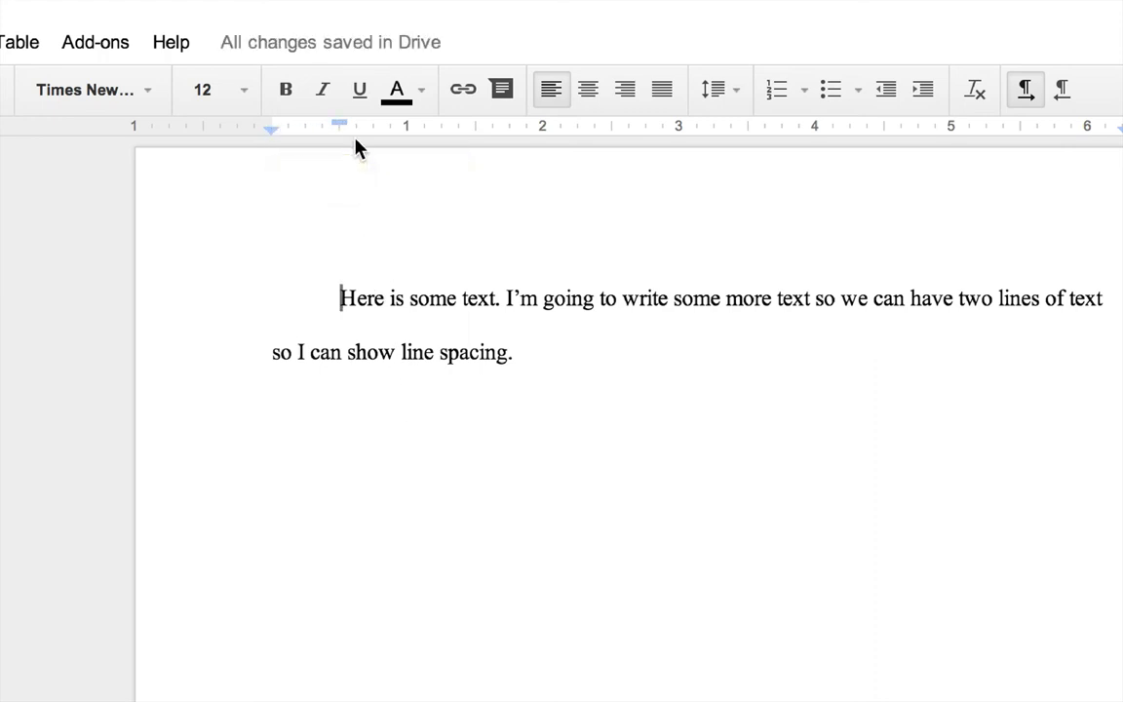
{"action": "key", "text": "BackSpace"}
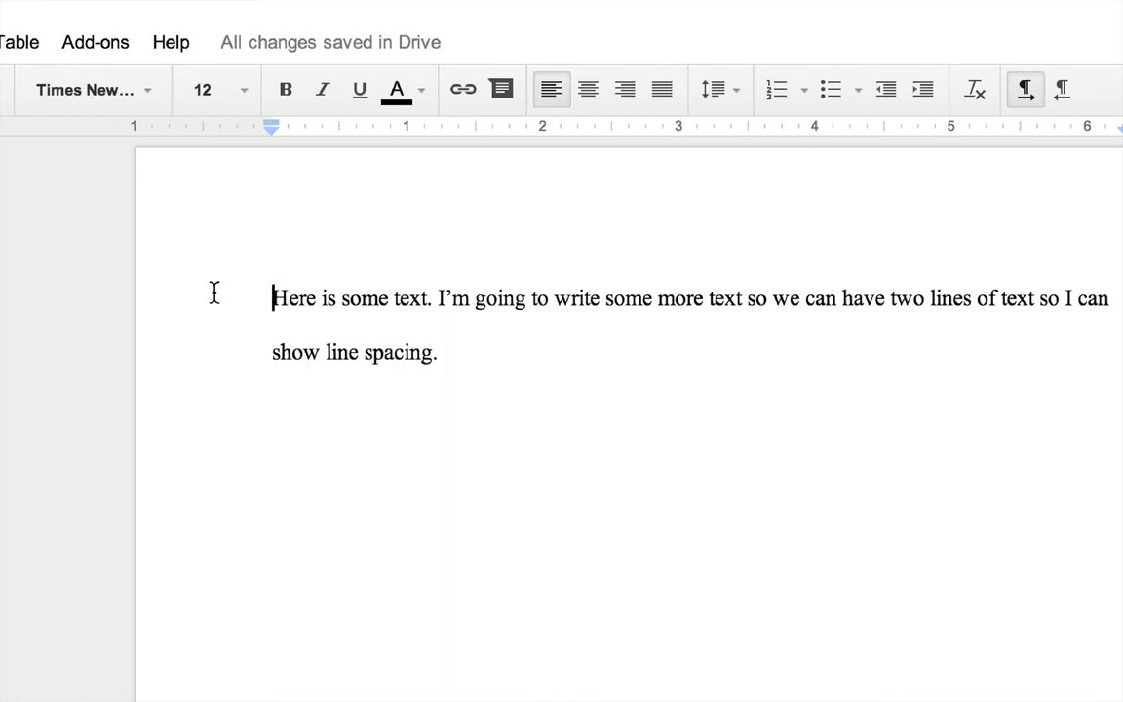
- Try a half-inch first-line indent on the whole paragraph and replace it with a half-inch hanging indent
{"action": "left_click_drag", "start_coordinate": [214, 292], "coordinate": [436, 369]}
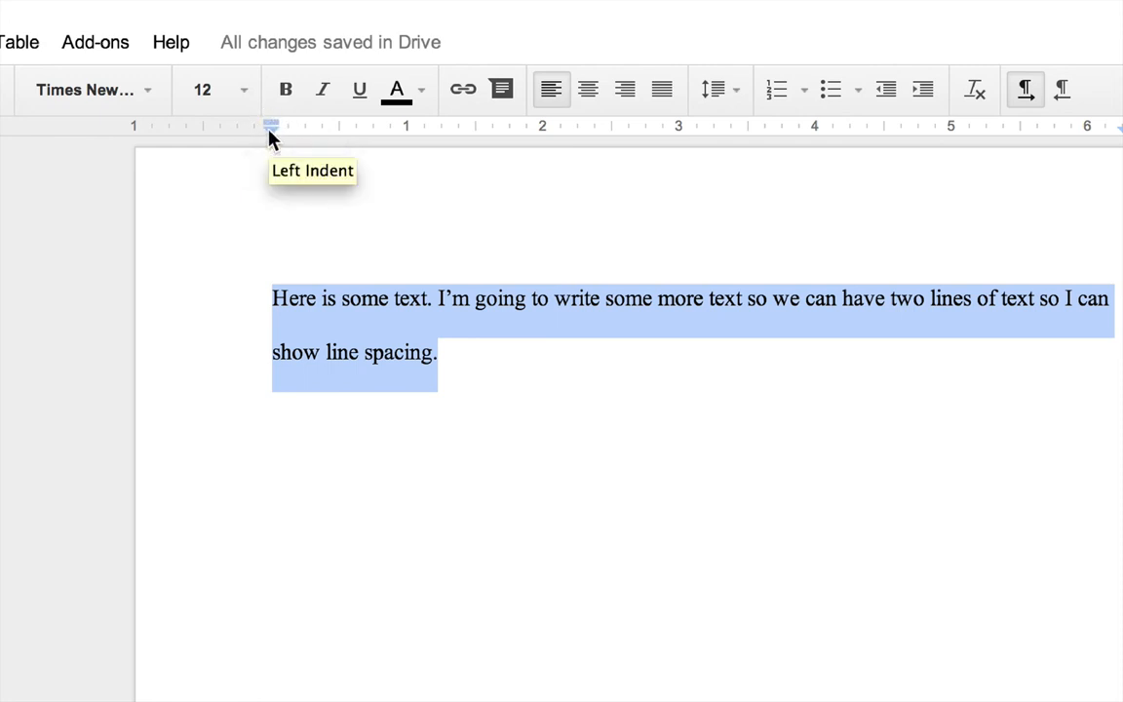
{"action": "mouse_move", "coordinate": [271, 128]}
{"action": "left_mouse_down"}
{"action": "mouse_move", "coordinate": [271, 137]}
{"action": "mouse_move", "coordinate": [336, 141]}
{"action": "mouse_move", "coordinate": [271, 138]}
{"action": "mouse_move", "coordinate": [281, 122]}
{"action": "mouse_move", "coordinate": [322, 123]}
{"action": "mouse_move", "coordinate": [341, 135]}
{"action": "left_mouse_up"}
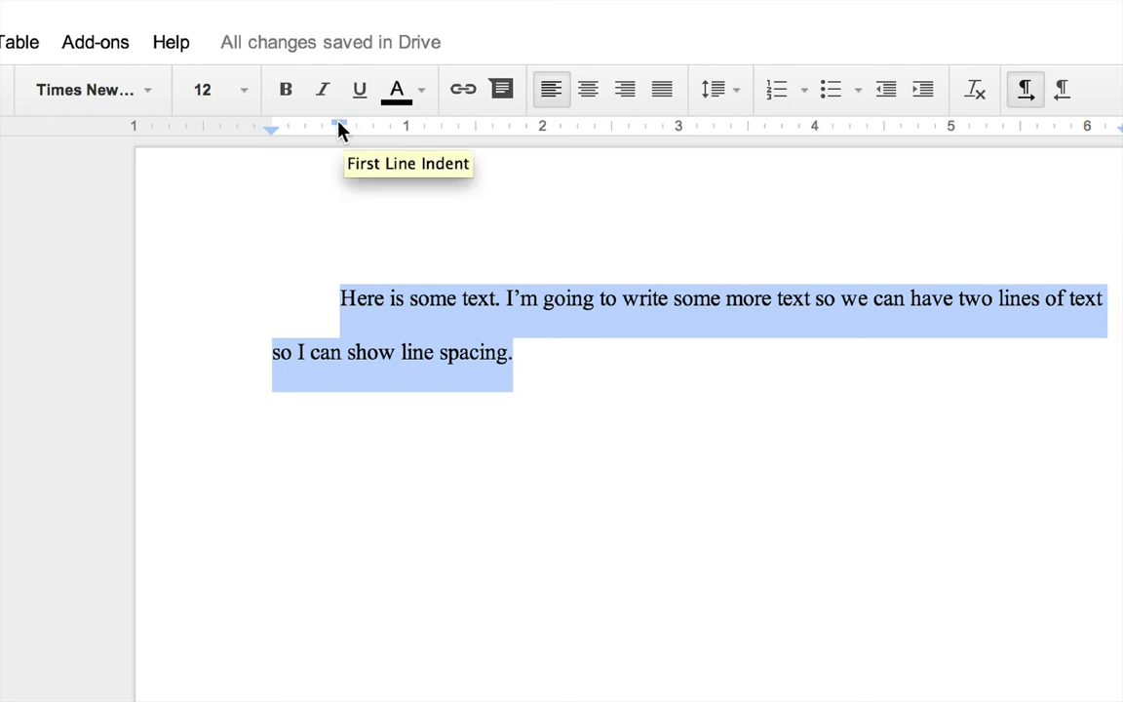
{"action": "left_click_drag", "start_coordinate": [340, 127], "coordinate": [271, 121]}
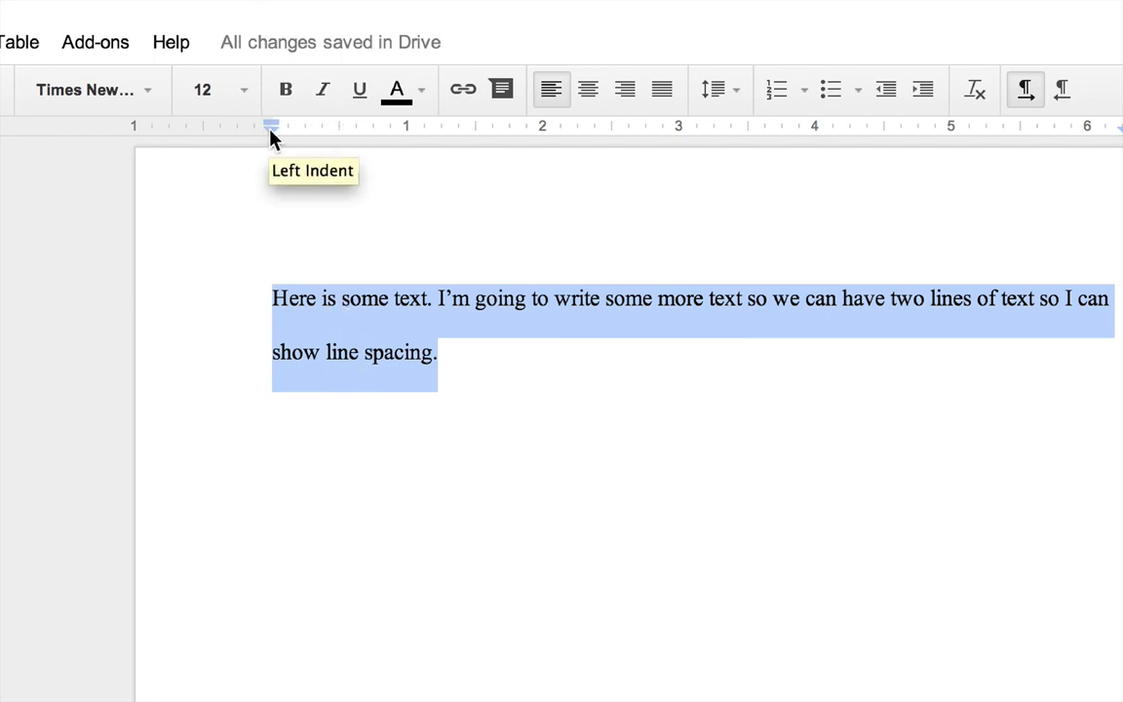
{"action": "mouse_move", "coordinate": [271, 132]}
{"action": "left_mouse_down"}
{"action": "mouse_move", "coordinate": [338, 144]}
{"action": "mouse_move", "coordinate": [342, 131]}
{"action": "mouse_move", "coordinate": [273, 131]}
{"action": "left_mouse_up"}
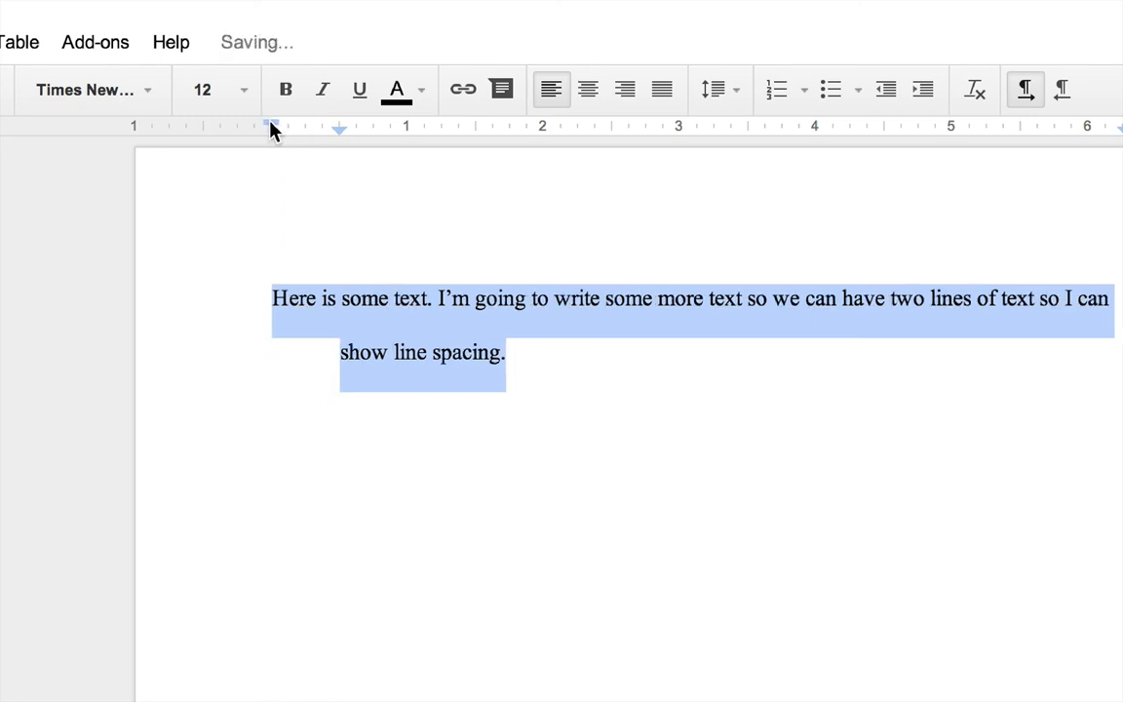